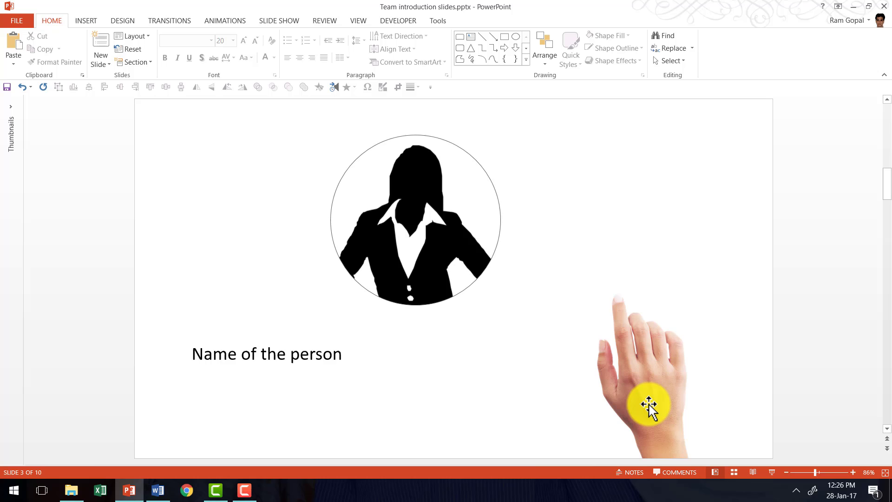
# Show the Animation Pane and position the hand so its finger touches the circle photo's bottom.
pyautogui.click(233, 21)
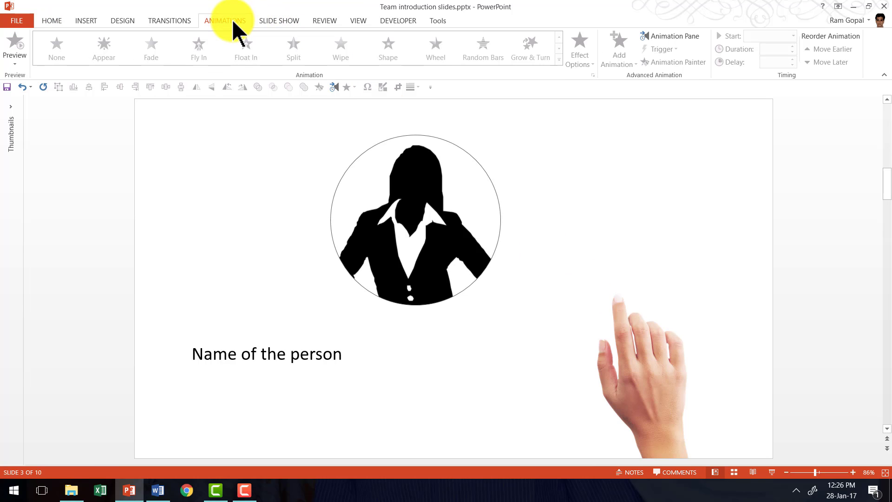
pyautogui.click(674, 36)
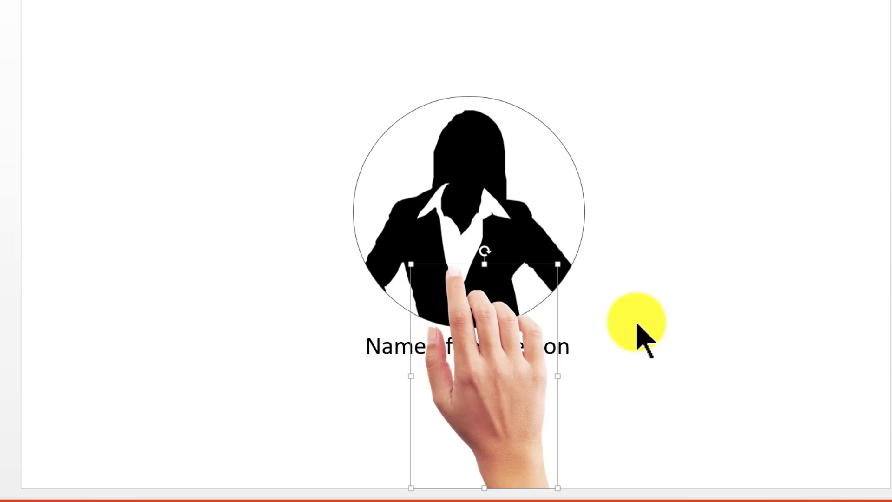
pyautogui.click(711, 368)
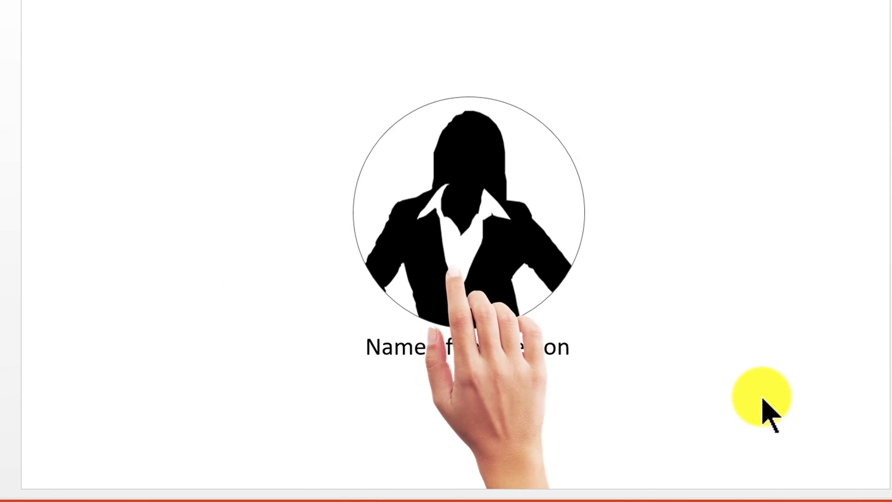
pyautogui.click(527, 403)
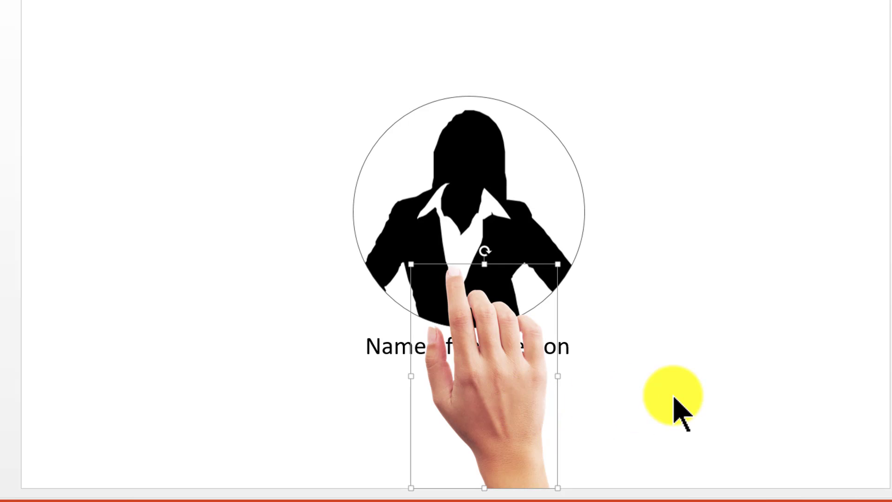
pyautogui.click(660, 340)
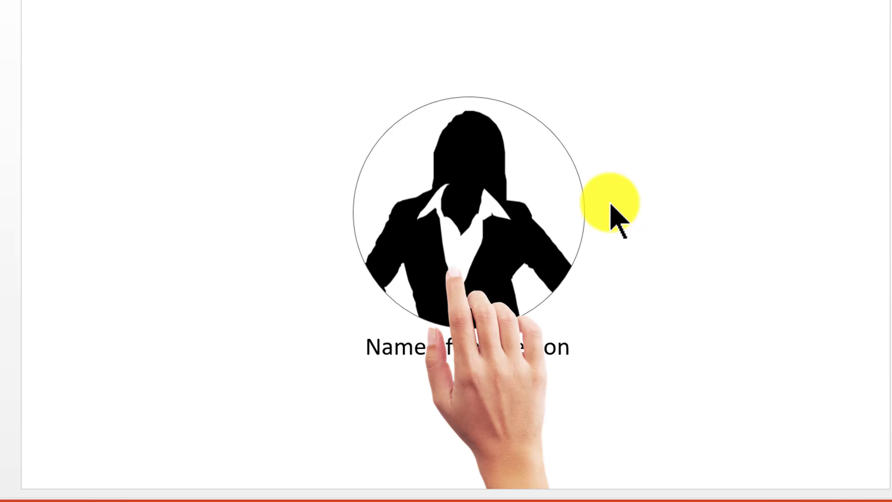
# Apply a Fly In entrance from the left to both the circular photo and the hand.
pyautogui.click(451, 179)
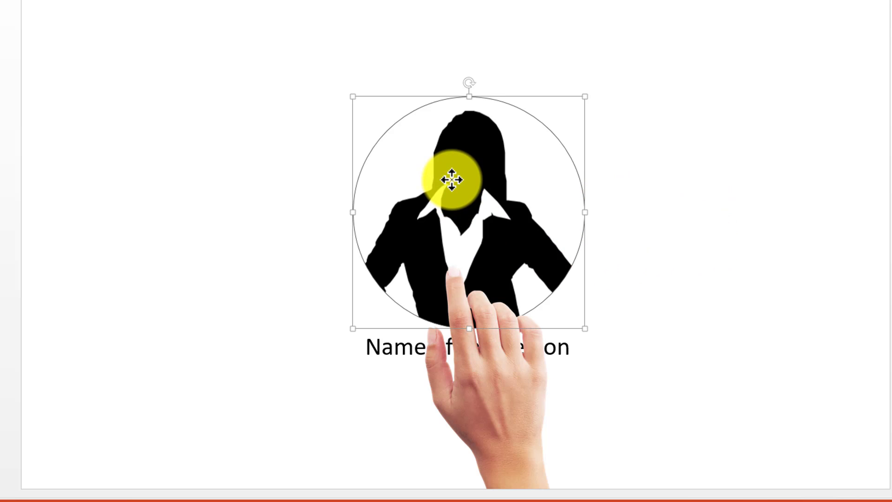
pyautogui.keyDown('shift'); pyautogui.click(509, 375); pyautogui.keyUp('shift')
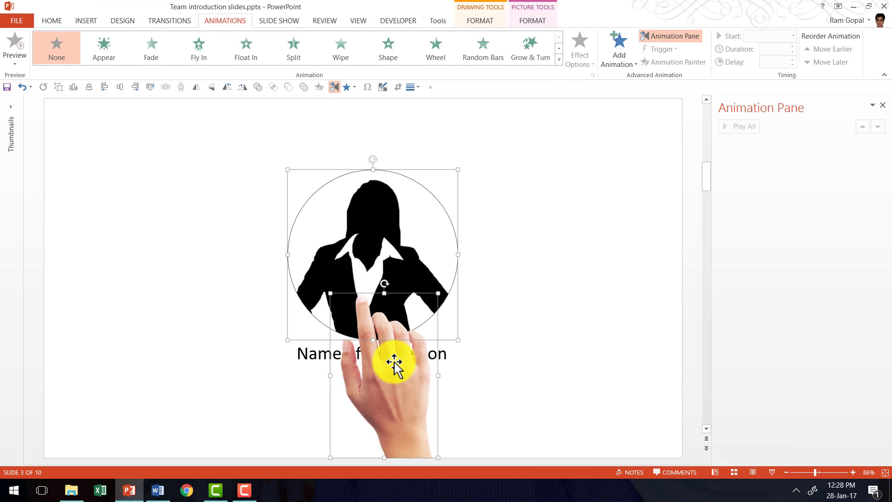
pyautogui.click(198, 46)
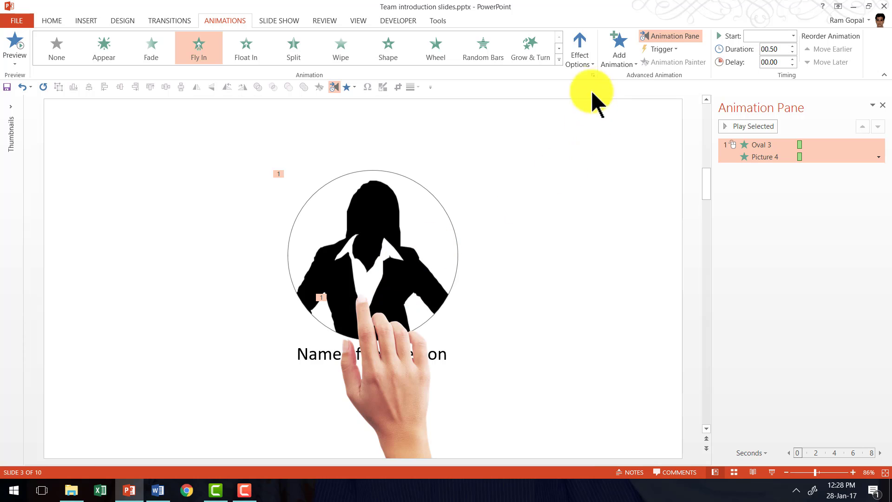
pyautogui.click(580, 55)
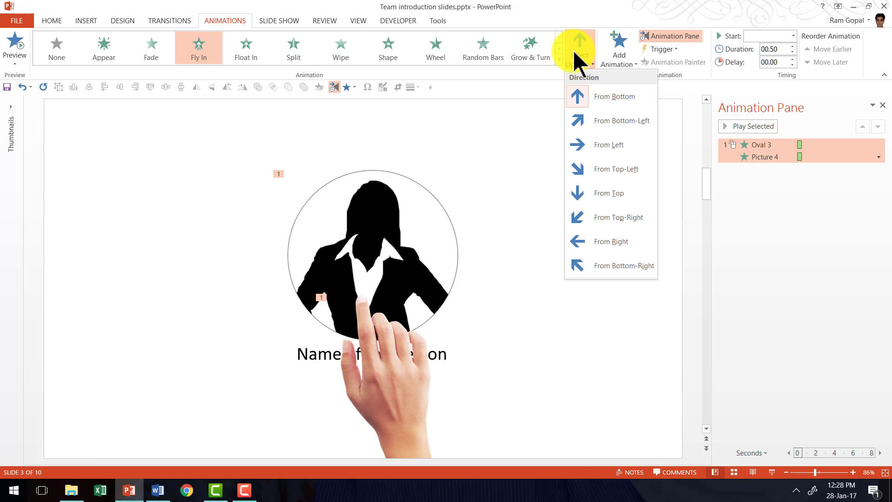
pyautogui.click(615, 148)
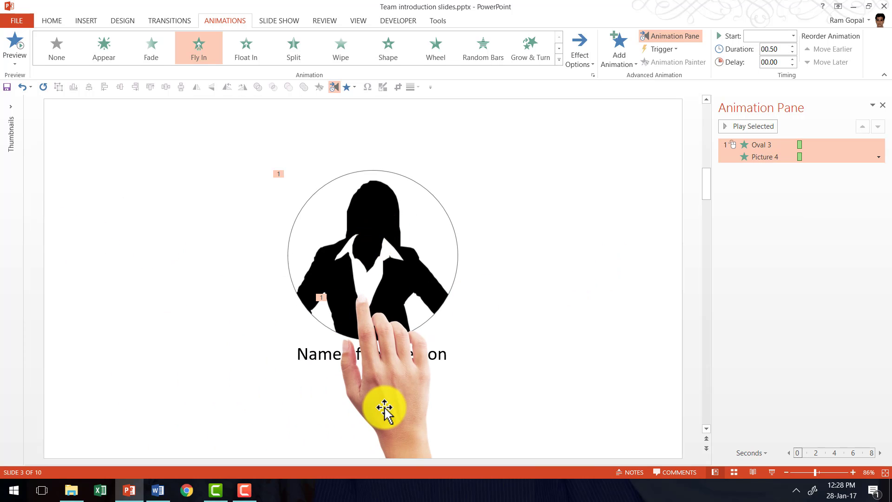
pyautogui.click(507, 364)
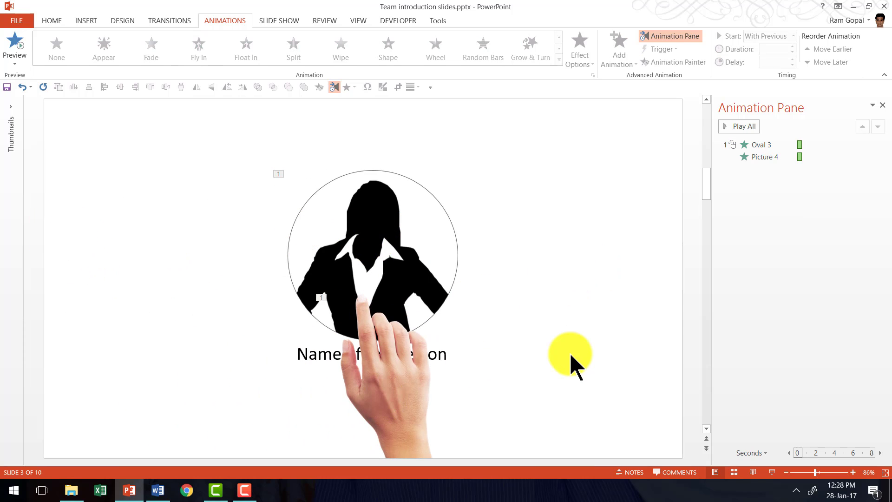
# Add a Fly Out exit to the hand that starts After Previous.
pyautogui.click(390, 378)
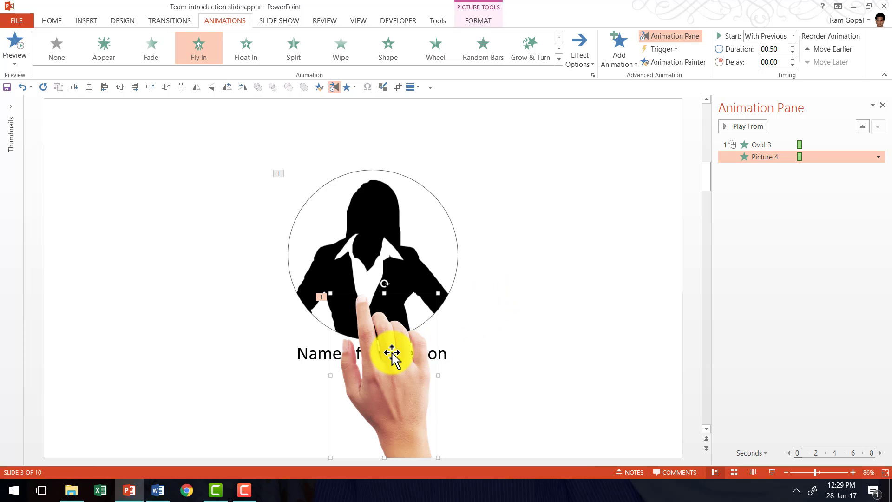
pyautogui.click(621, 56)
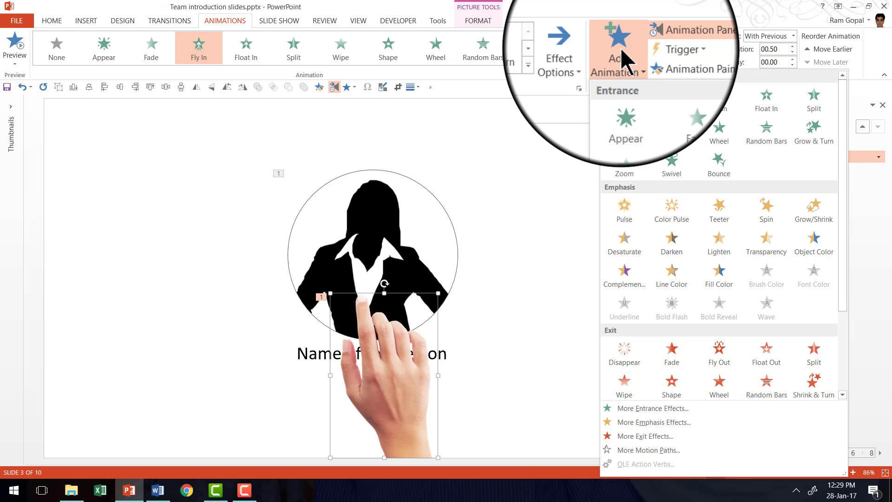
pyautogui.click(721, 356)
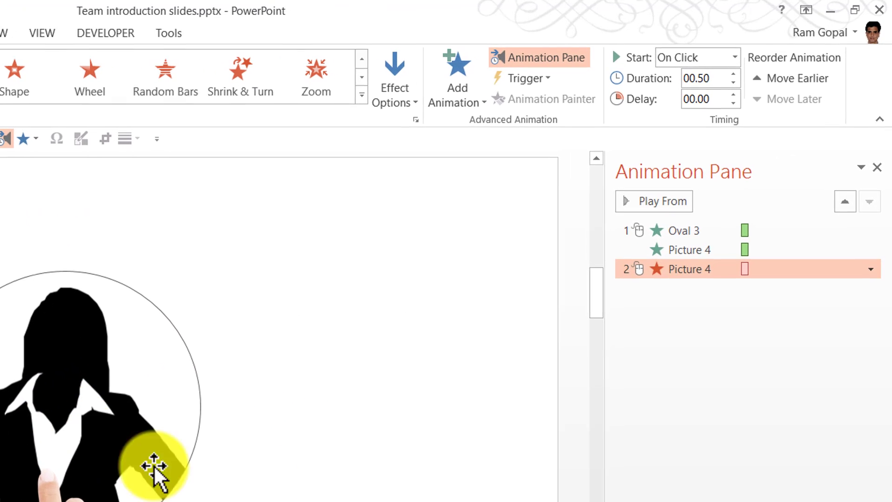
pyautogui.click(692, 55)
pyautogui.click(695, 115)
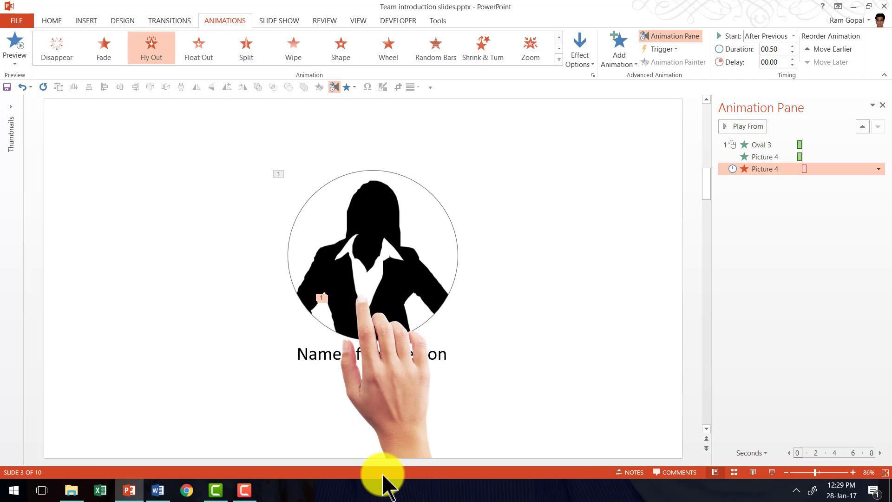
# Give the name text box a Float In entrance with the Float Down direction.
pyautogui.click(314, 369)
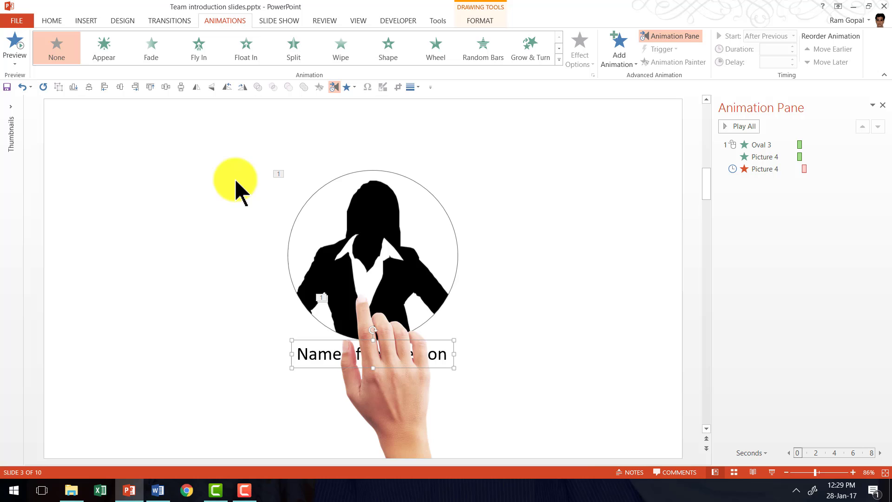
pyautogui.click(245, 52)
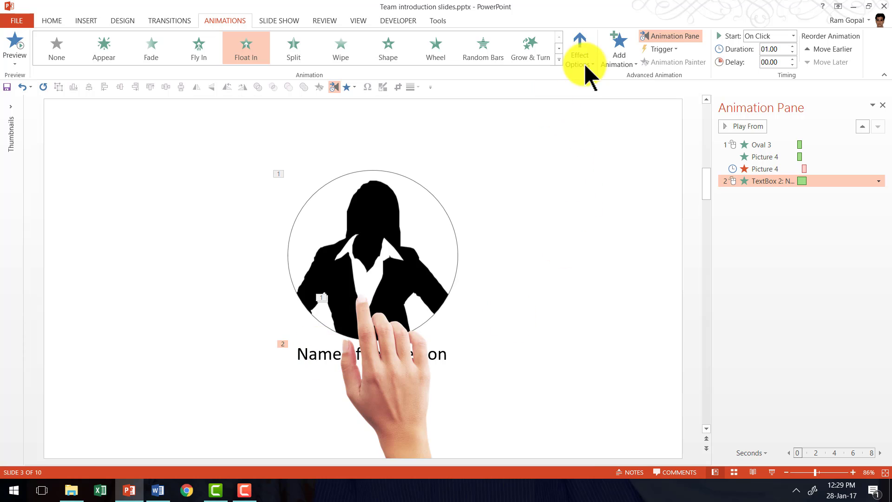
pyautogui.click(593, 50)
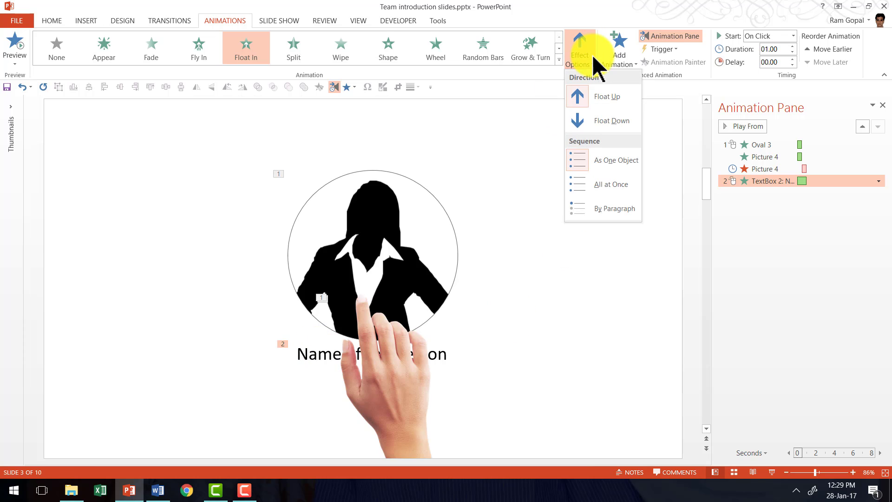
pyautogui.click(605, 122)
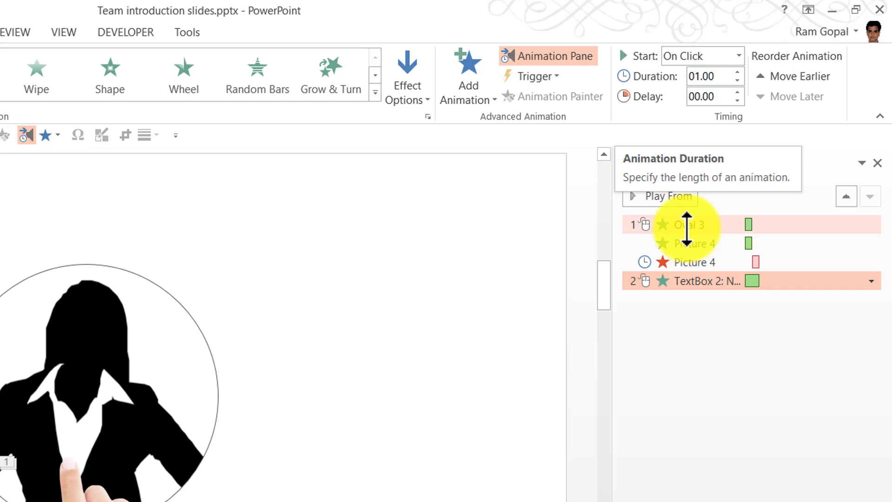
# Select the name's animation in the pane and set its duration to 00.50.
pyautogui.click(688, 262)
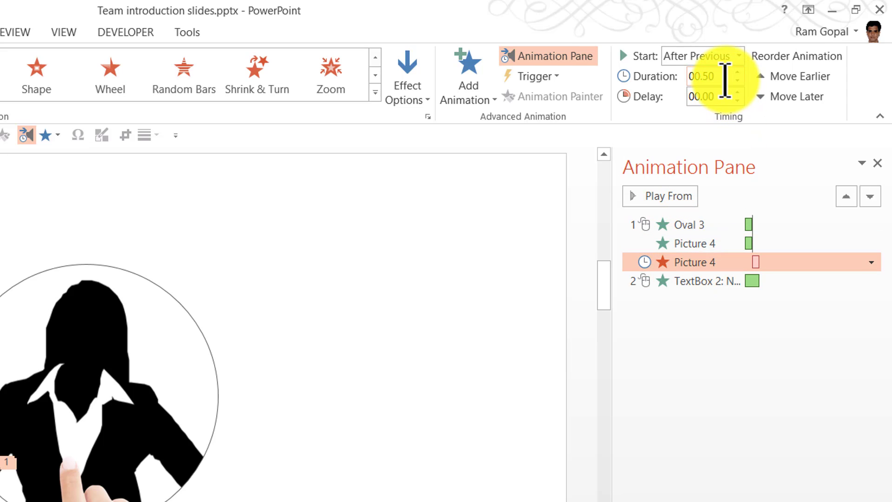
pyautogui.moveTo(695, 262); pyautogui.dragTo(697, 282)
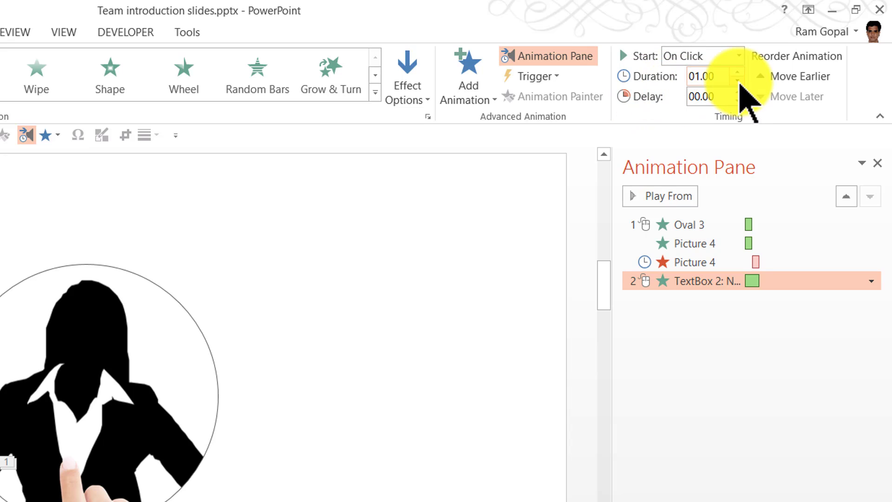
pyautogui.click(738, 82)
pyautogui.click(738, 82)
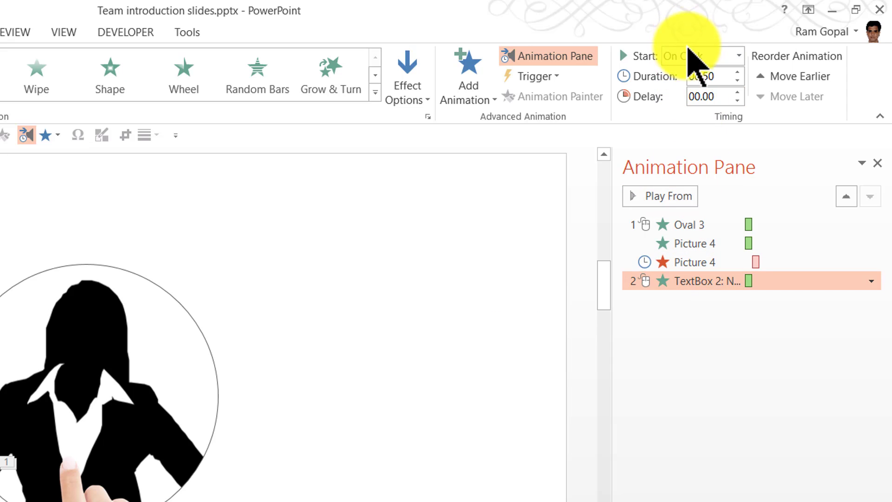
pyautogui.click(689, 50)
# Set the name's Float In to start With Previous, alongside the hand's exit.
pyautogui.click(685, 95)
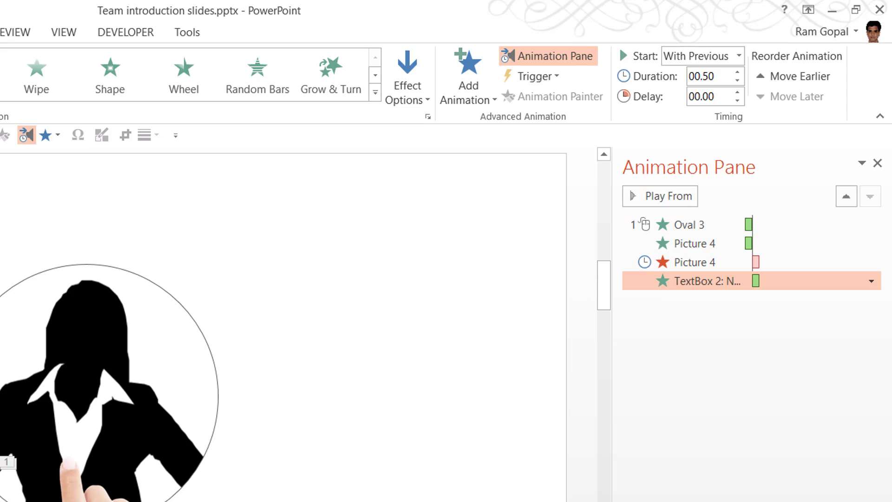
pyautogui.moveTo(683, 224); pyautogui.dragTo(718, 285)
pyautogui.click(488, 404)
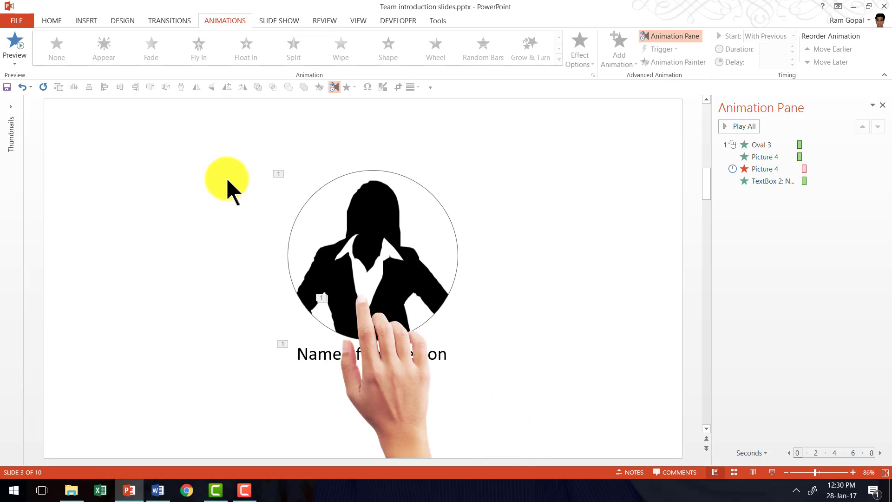
# Move the photo, hand and name group left and place a copy on the right.
pyautogui.moveTo(466, 301); pyautogui.dragTo(533, 478)
pyautogui.moveTo(420, 253); pyautogui.dragTo(480, 236)
pyautogui.click(607, 259)
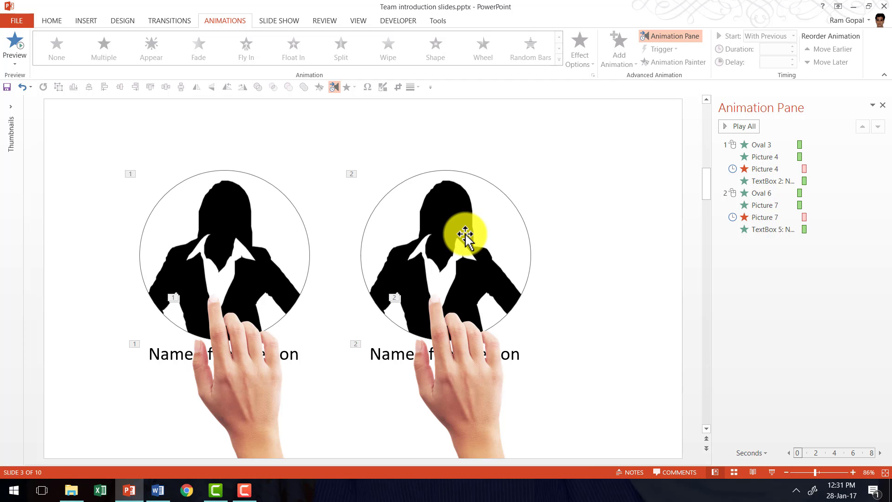
# Make the second photo and hand fly in from the right.
pyautogui.click(465, 237)
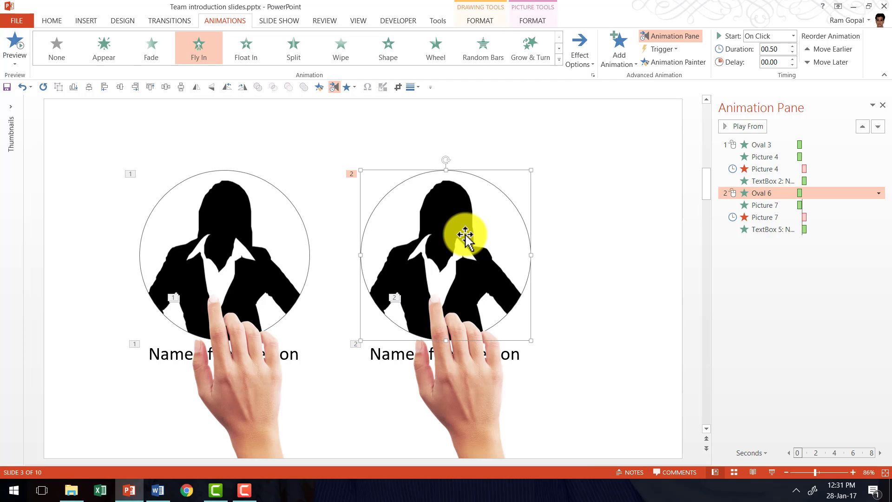
pyautogui.keyDown('shift'); pyautogui.click(458, 367); pyautogui.keyUp('shift')
pyautogui.moveTo(768, 197); pyautogui.dragTo(763, 200)
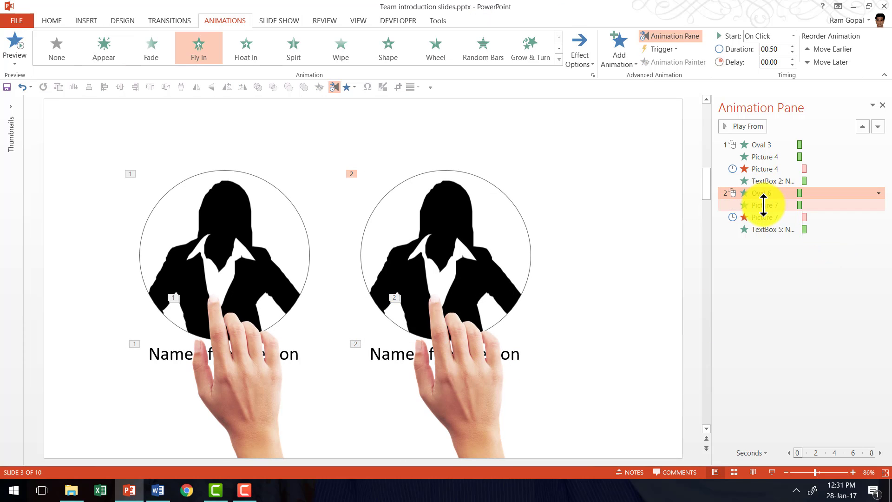
pyautogui.click(579, 56)
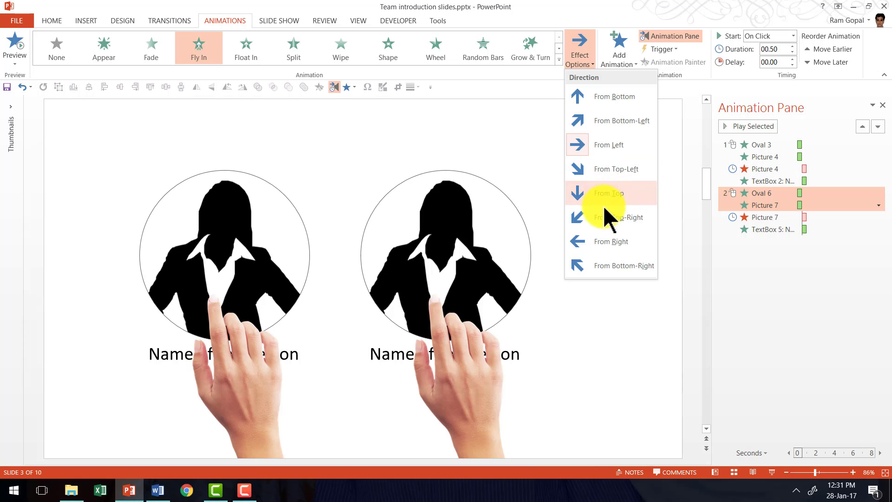
pyautogui.click(605, 241)
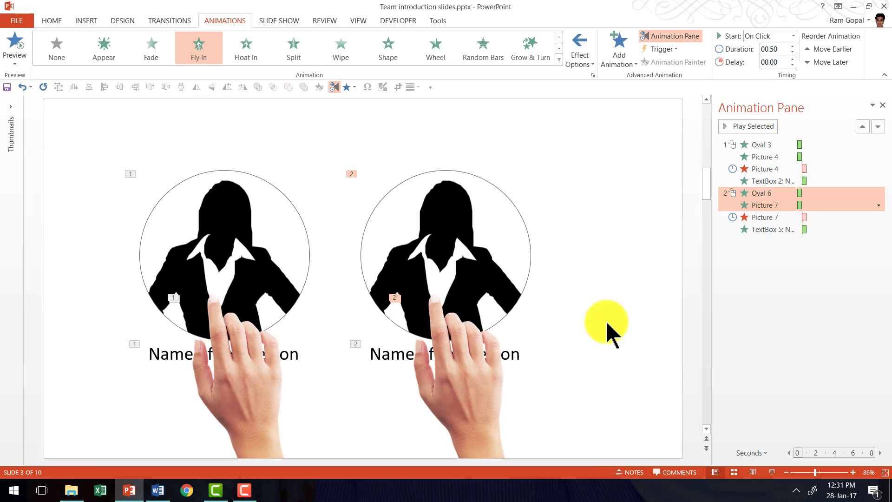
pyautogui.click(609, 332)
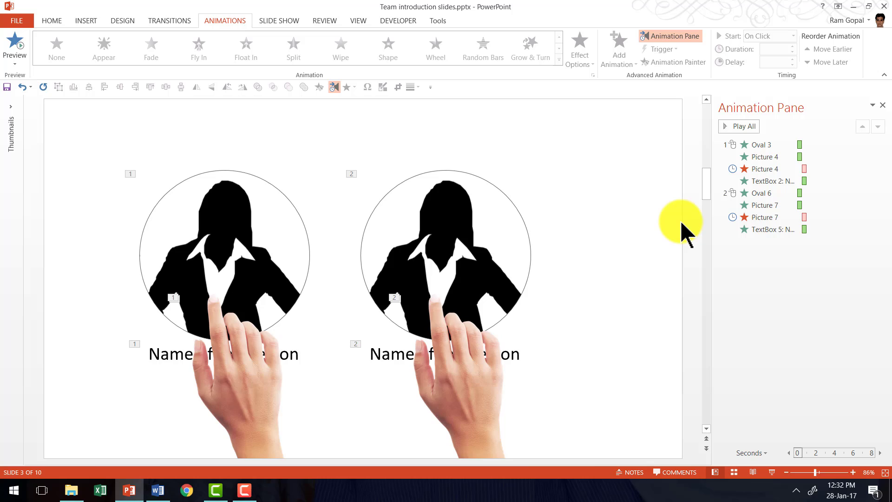
# Scroll down to slide 4, 'Introduction of team members', and the following team slides.
pyautogui.scroll(-1, 682, 224)
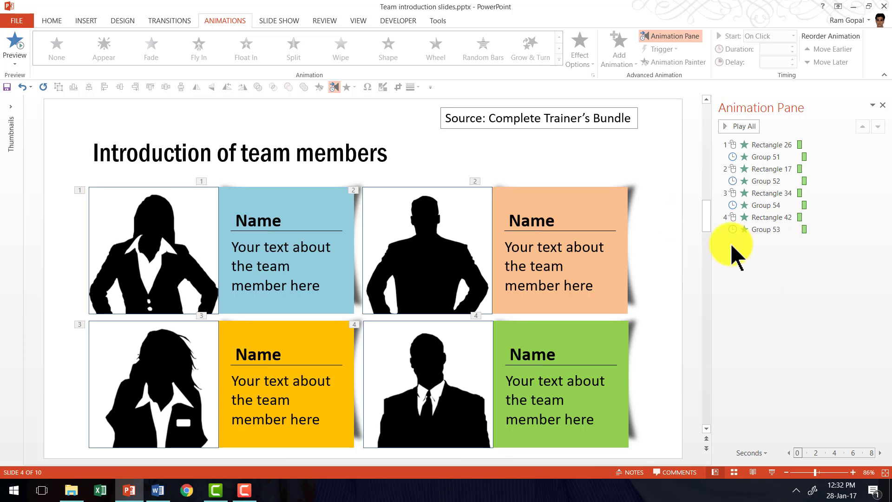